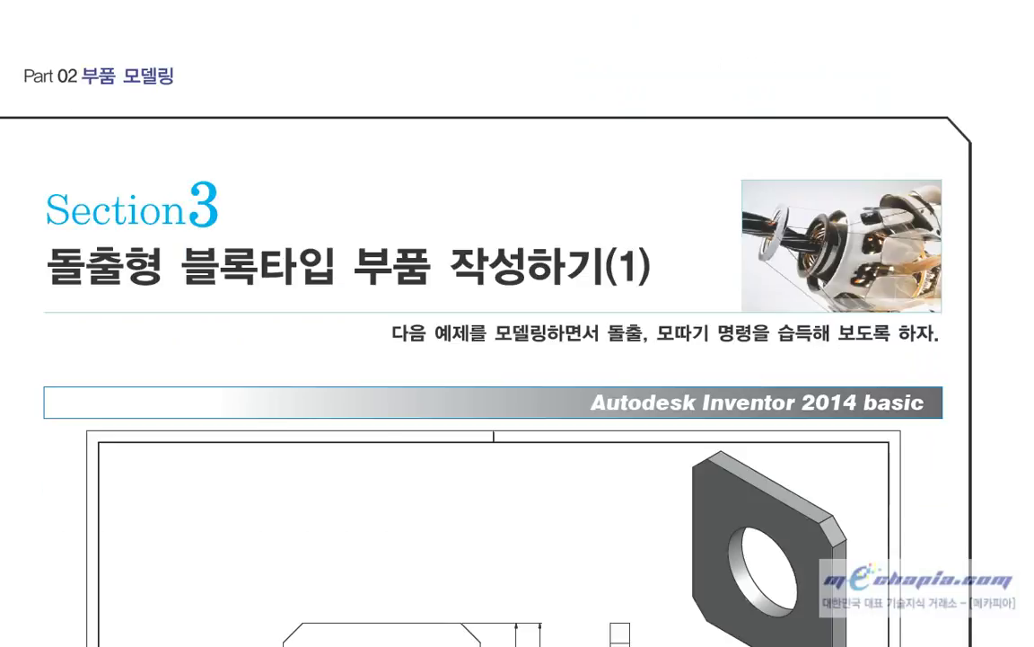
Step: Show the textbook's Section 3 plate exercise with its base feature, center hole and chamfer steps
scroll(498, 416, "down", 3)
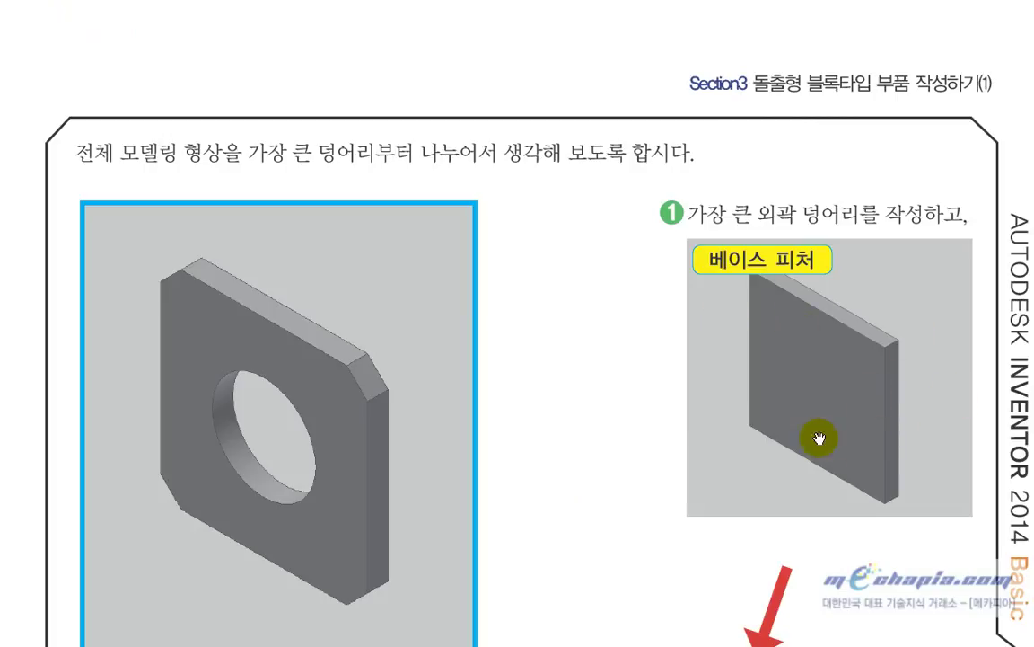
mouse_move(692, 618)
left_mouse_down()
mouse_move(707, 110)
mouse_move(712, 123)
left_mouse_up()
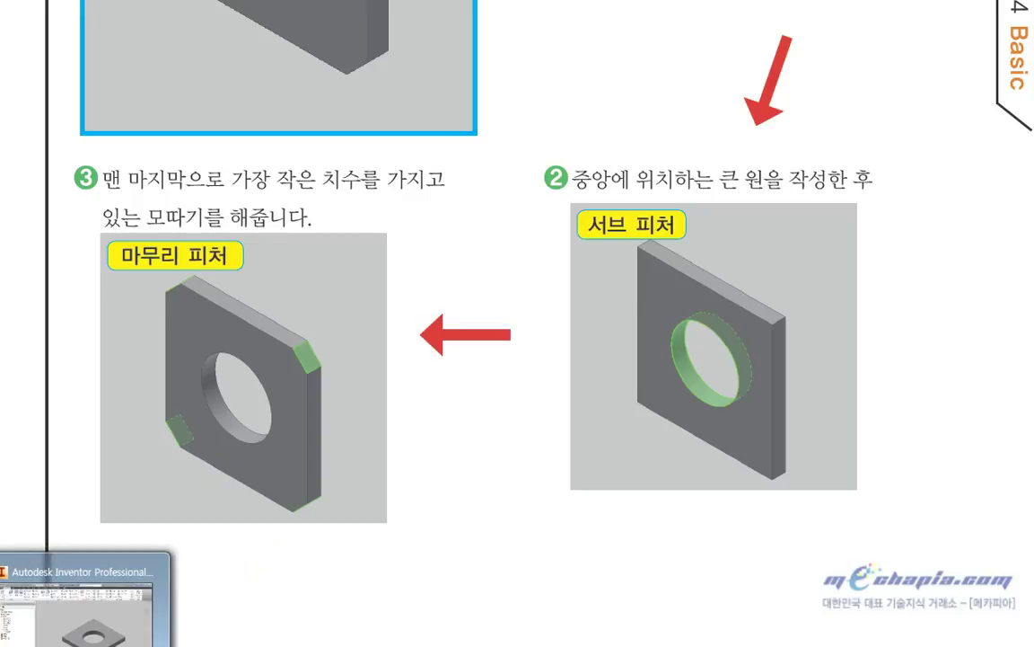
Step: Switch to Inventor's 부품1 part showing the square plate with its center through-hole
left_click(81, 584)
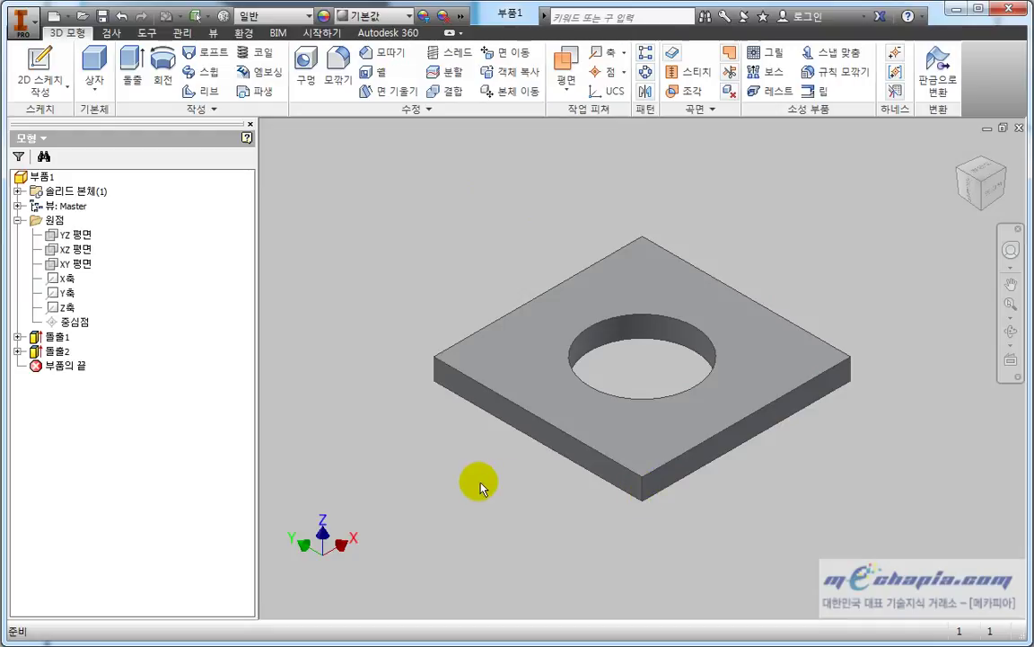
Step: Start a chamfer, try its types, settle on one equal 2 mm distance, and zoom onto a corner
left_click(401, 57)
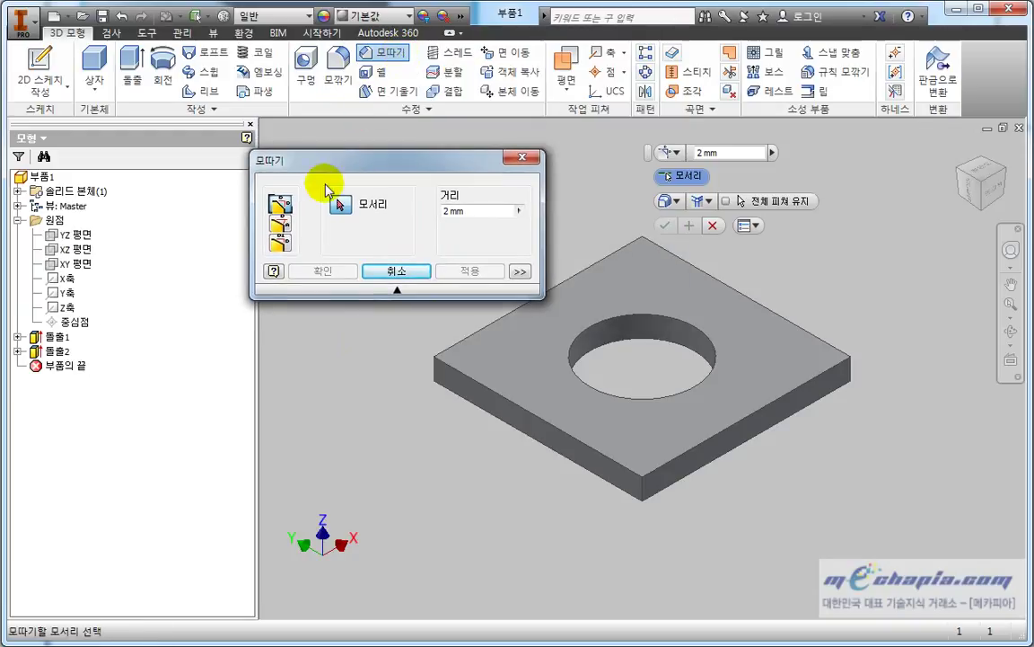
left_click(281, 223)
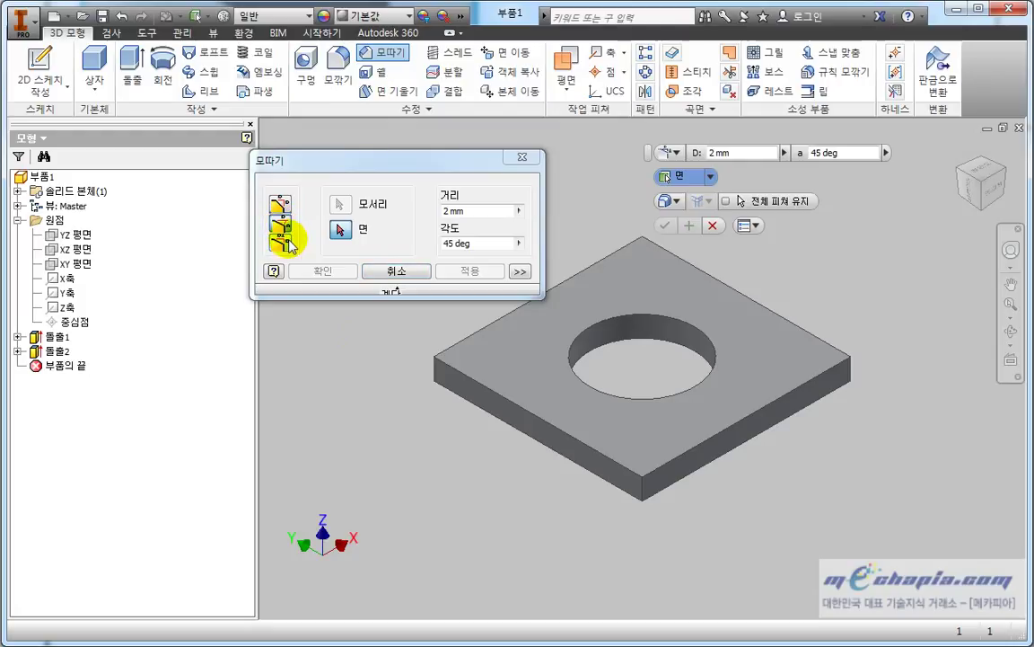
left_click(288, 241)
left_click(281, 222)
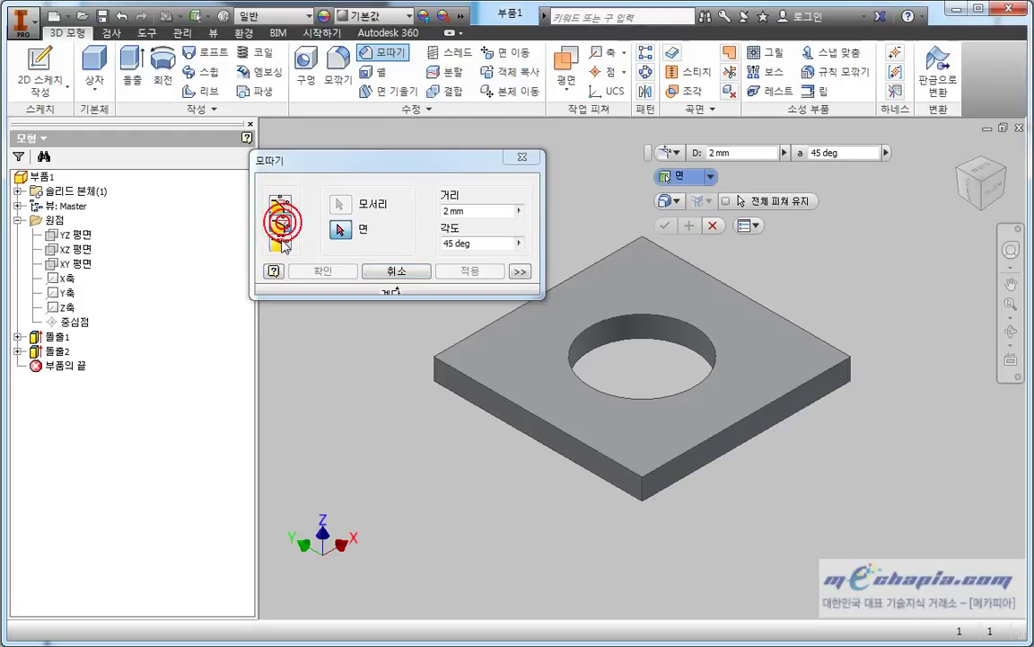
left_click(281, 242)
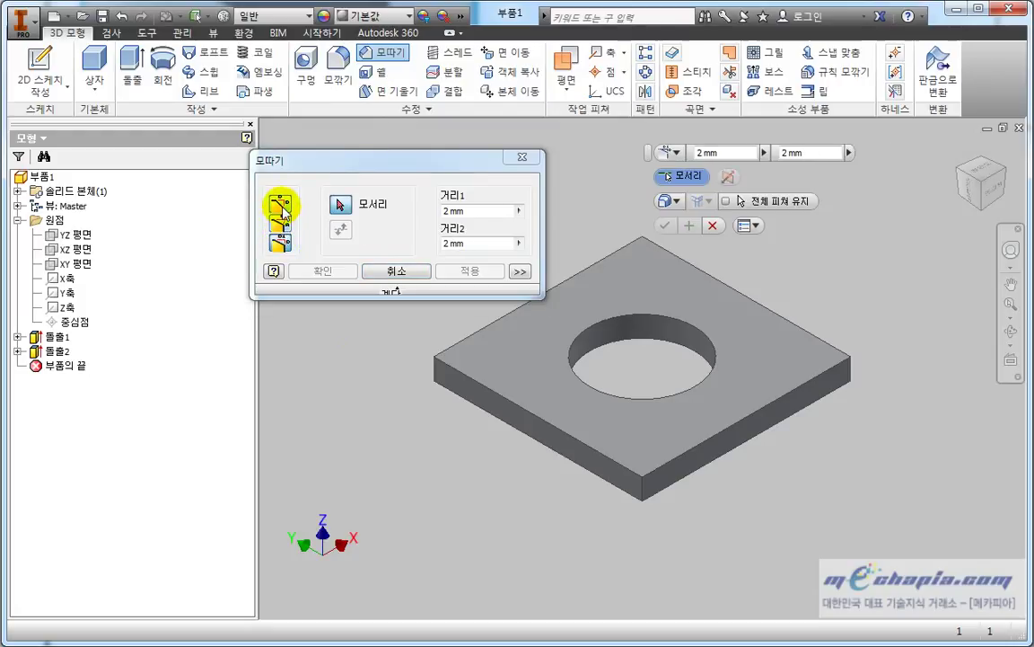
left_click(283, 210)
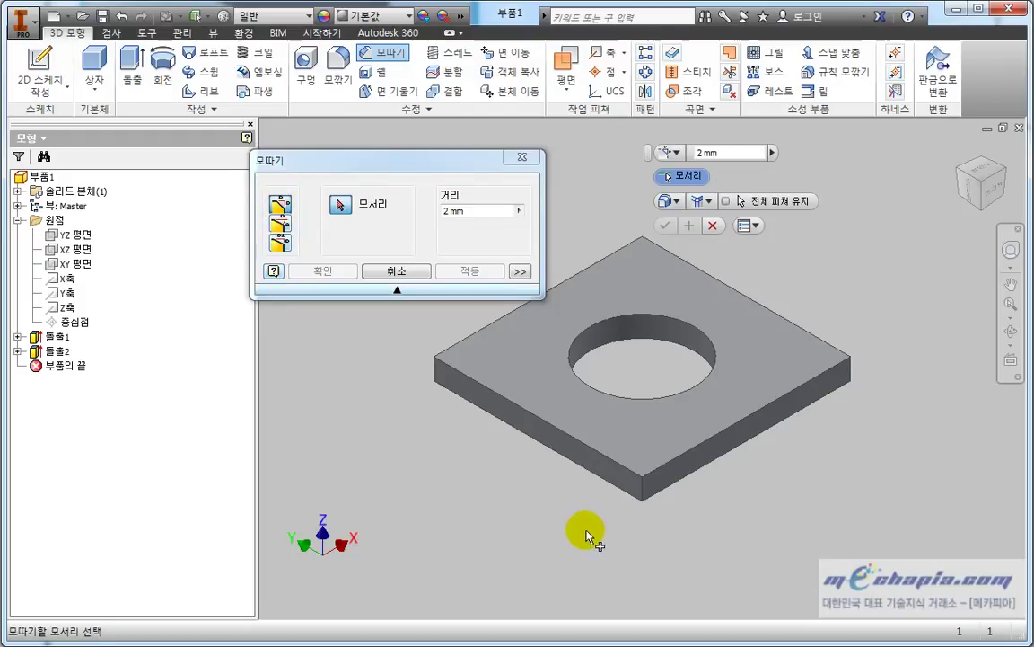
scroll(678, 510, "down", 5)
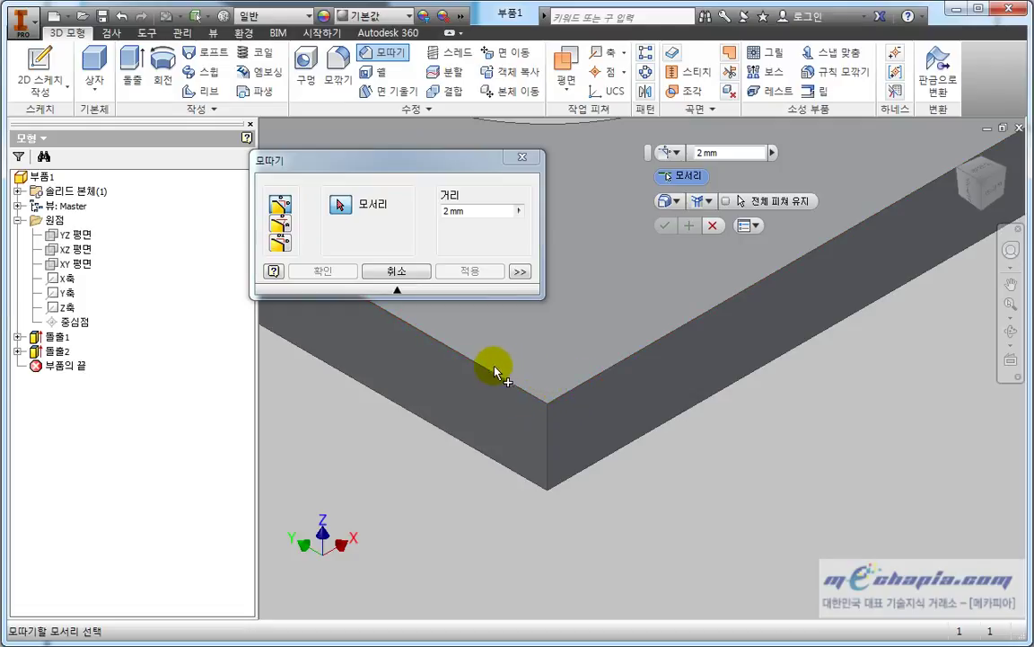
Step: Set the chamfer distance to 10 mm and pick the front, right and left vertical corner edges
left_click(484, 210)
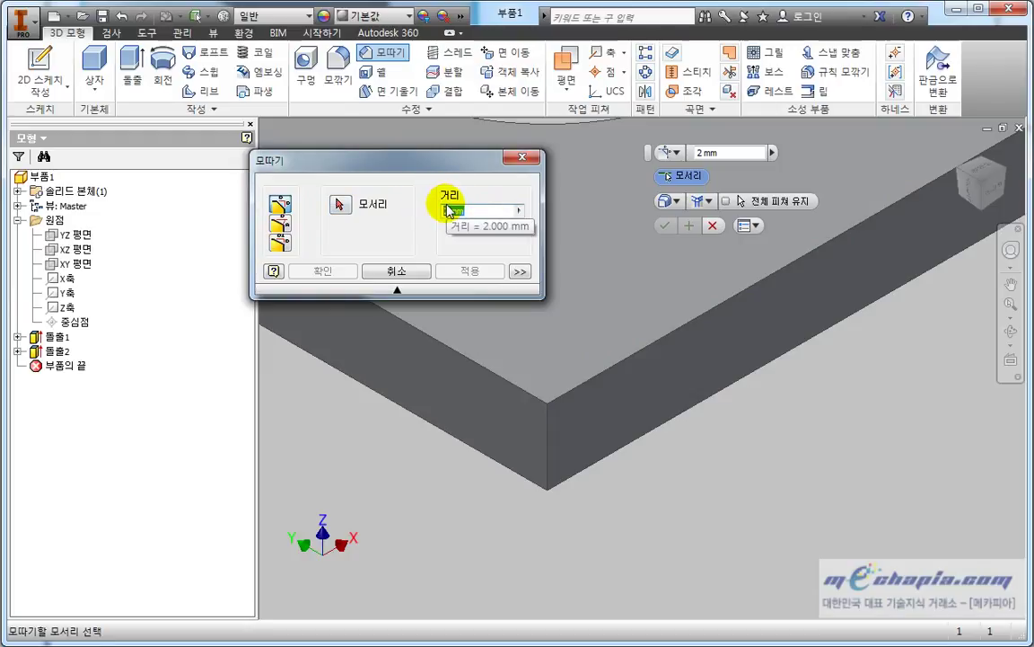
type("10")
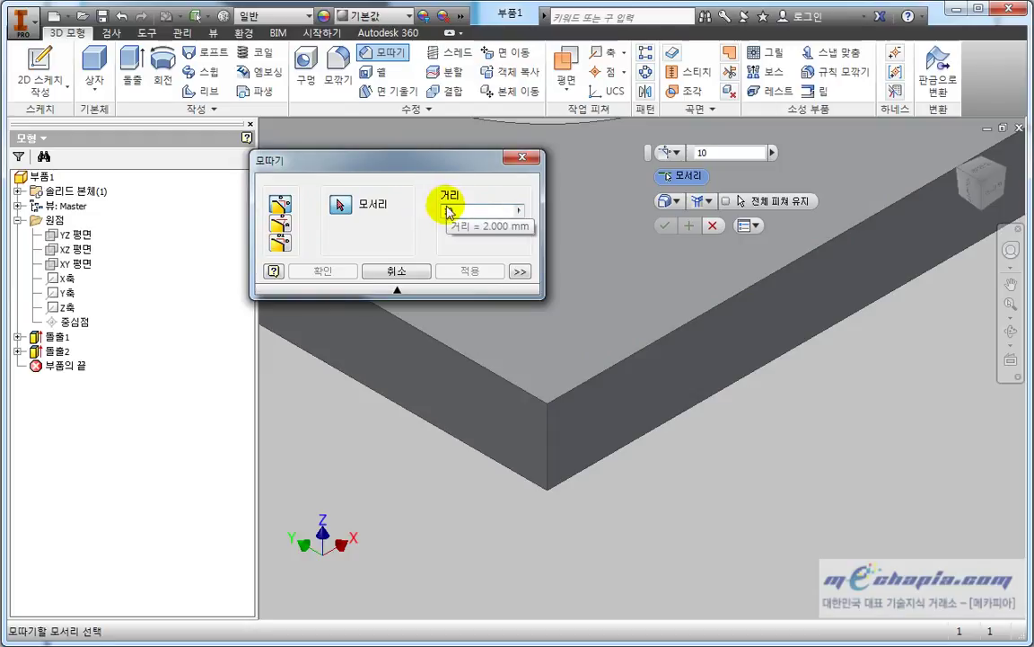
left_click(549, 464)
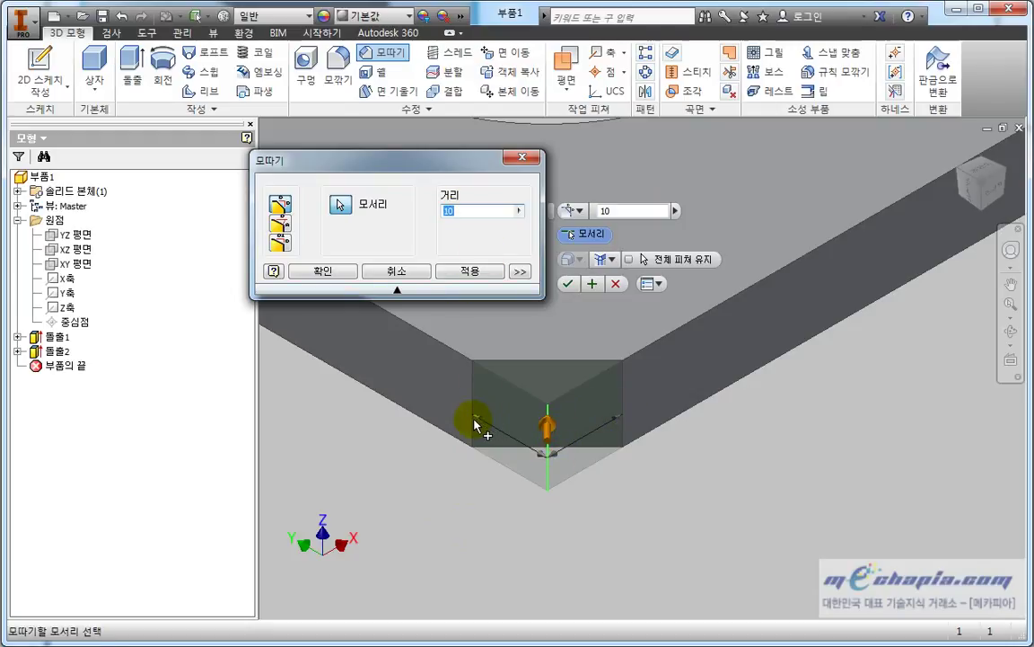
scroll(635, 521, "down", 5)
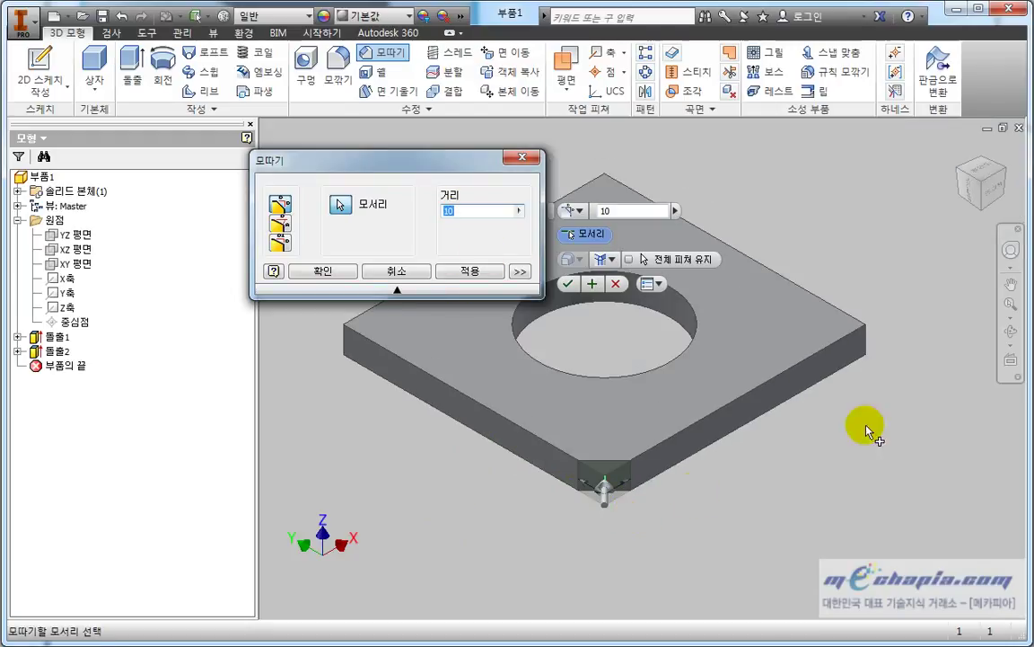
scroll(900, 528, "down", 2)
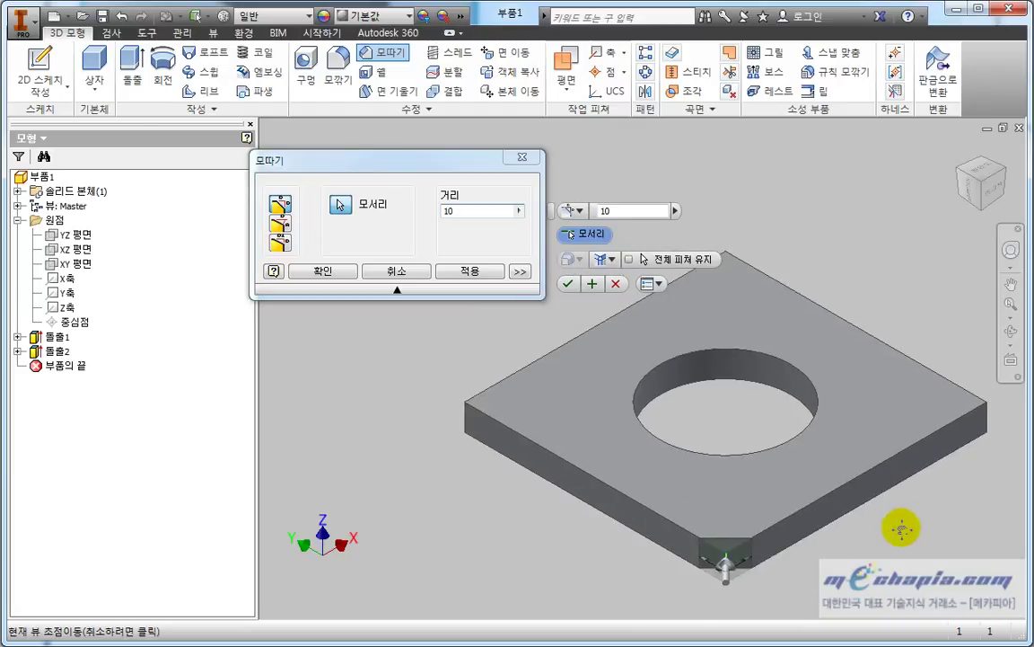
left_click(987, 427)
scroll(465, 422, "up", 3)
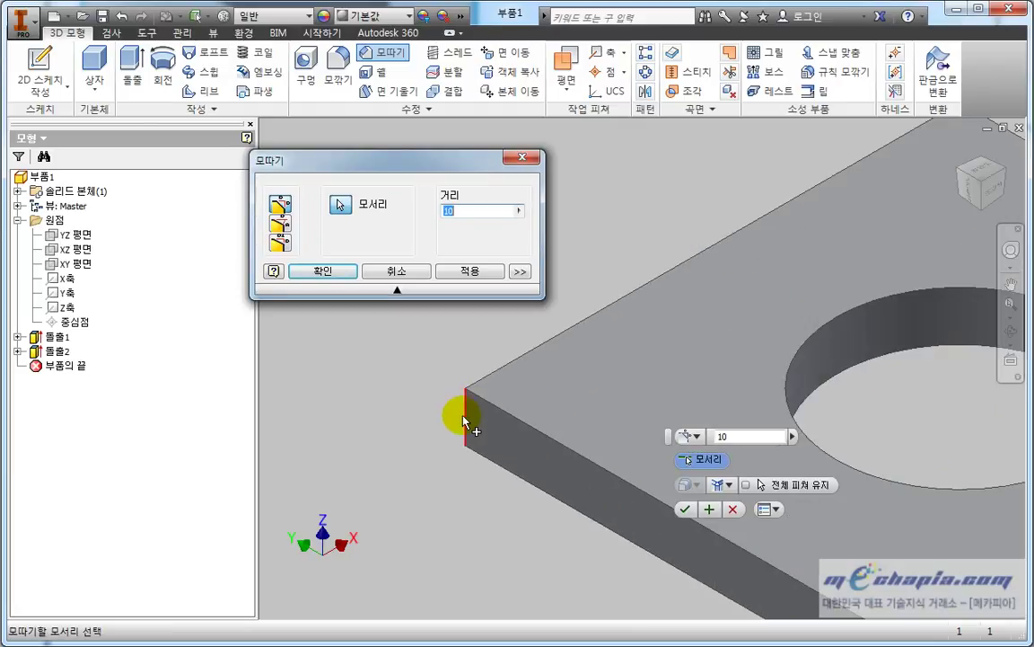
left_click(465, 418)
Step: Add the front-left vertical corner edge and apply the 10 mm chamfer
scroll(722, 219, "down", 3)
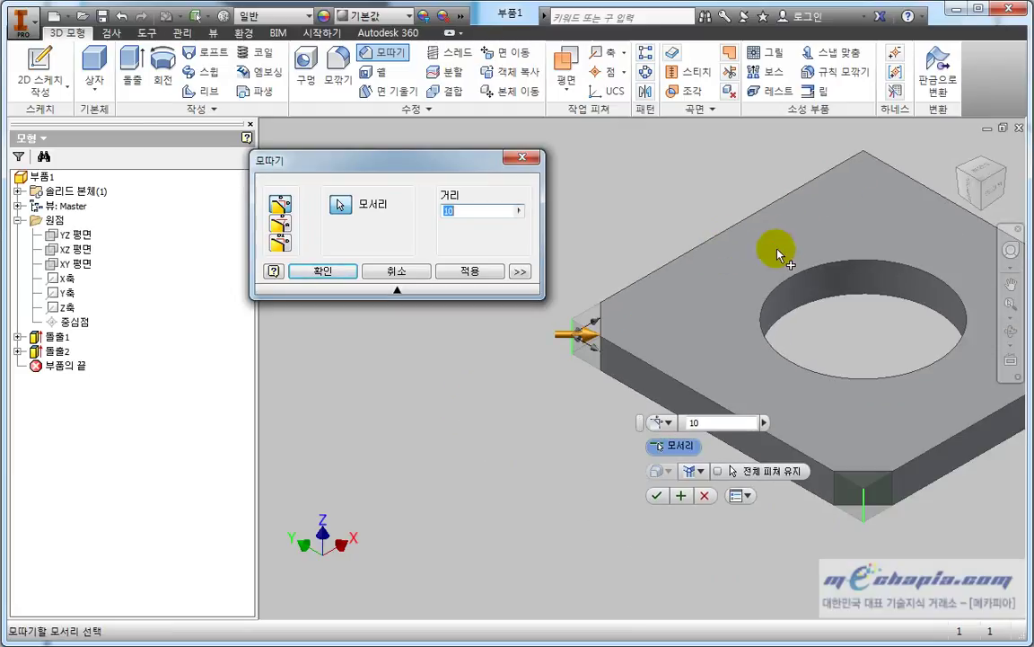
mouse_move(709, 243)
middle_mouse_down()
mouse_move(664, 268)
mouse_move(813, 282)
mouse_move(804, 250)
mouse_move(648, 245)
mouse_move(582, 260)
mouse_move(485, 305)
middle_mouse_up()
middle_click_drag(474, 395, 446, 399)
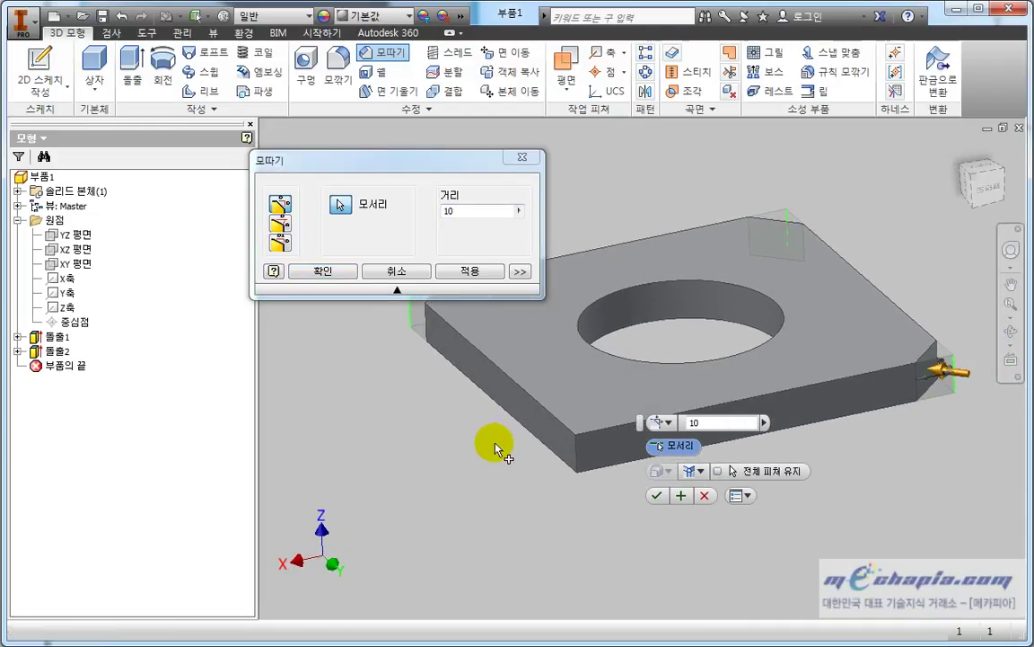
left_click(571, 458)
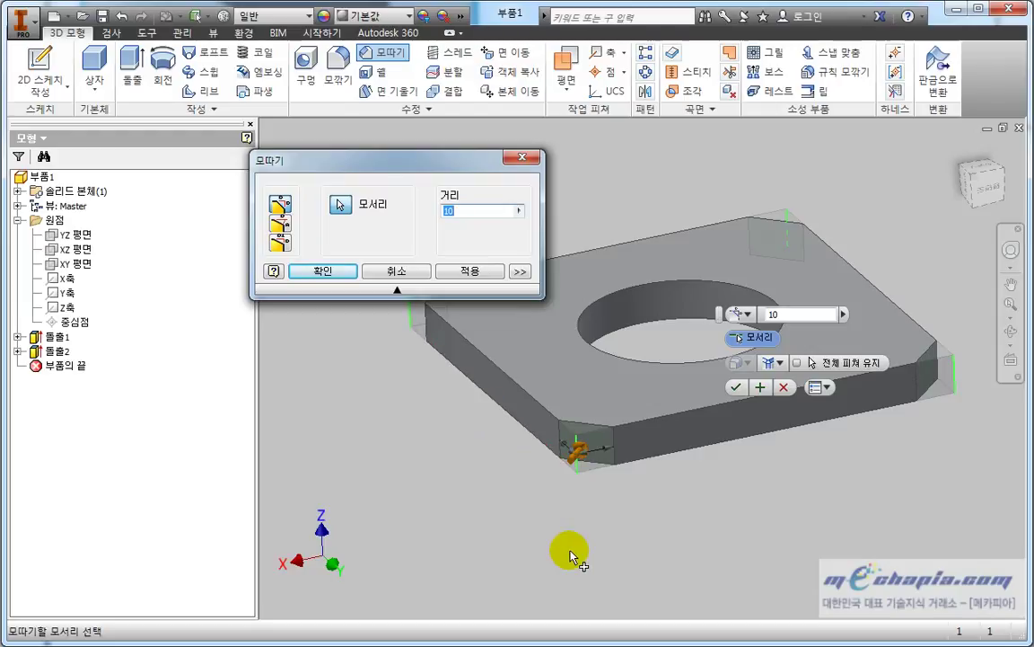
middle_click_drag(646, 497, 645, 513)
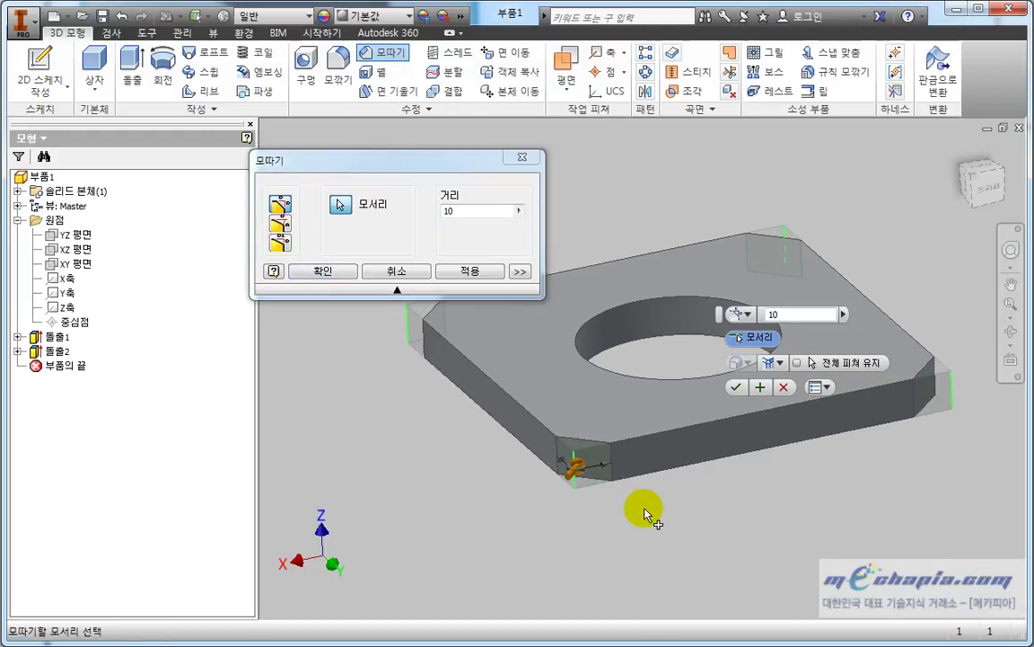
left_click(329, 272)
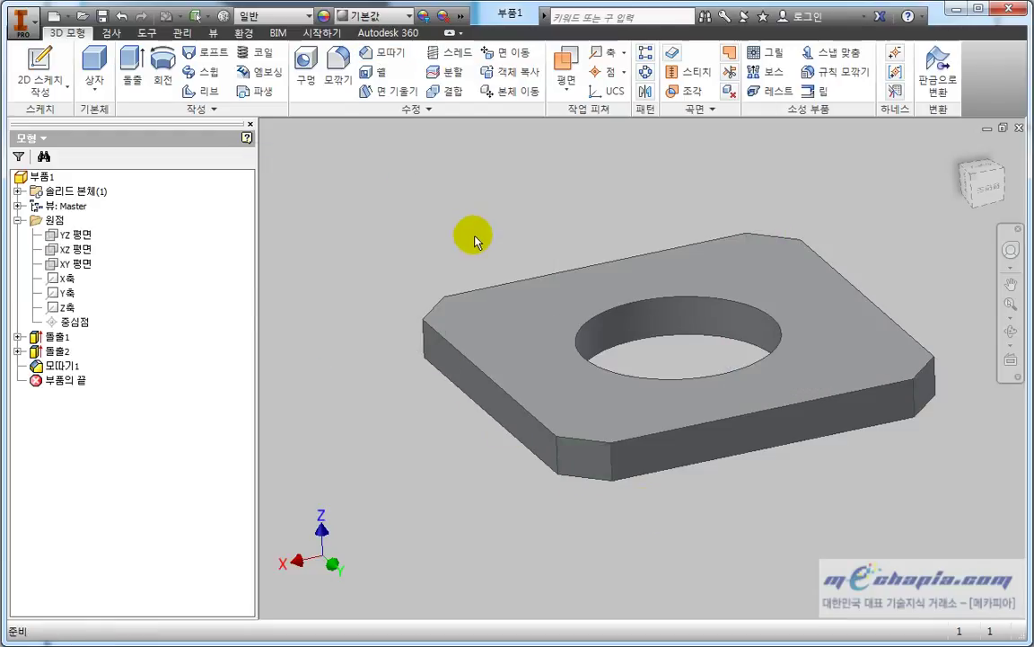
mouse_move(982, 183)
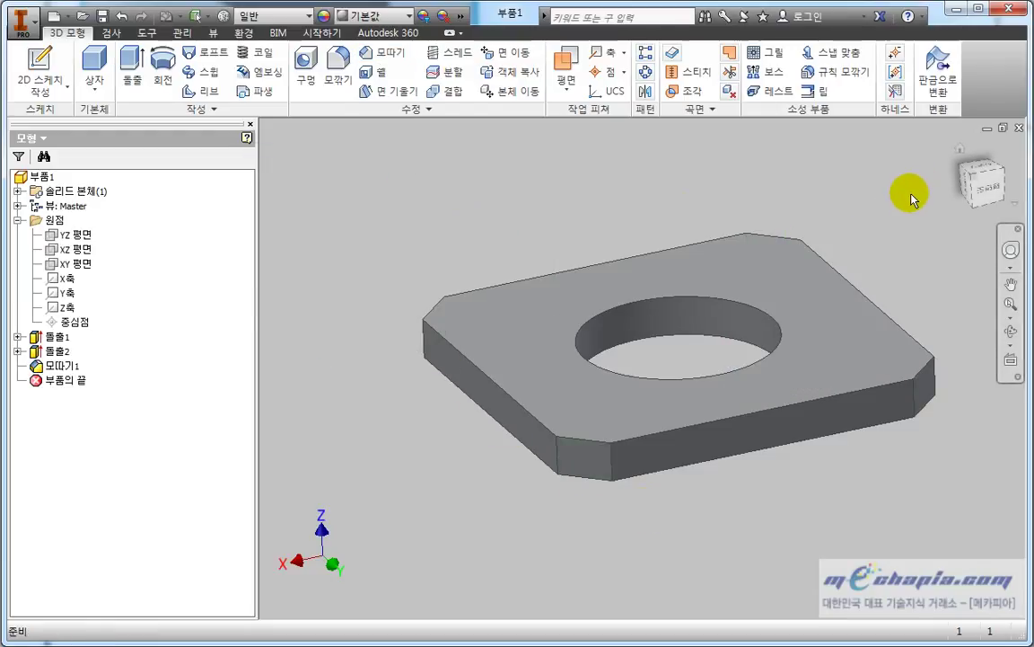
Step: Return to the home view and move the End of Part marker above Chamfer1
key("F6")
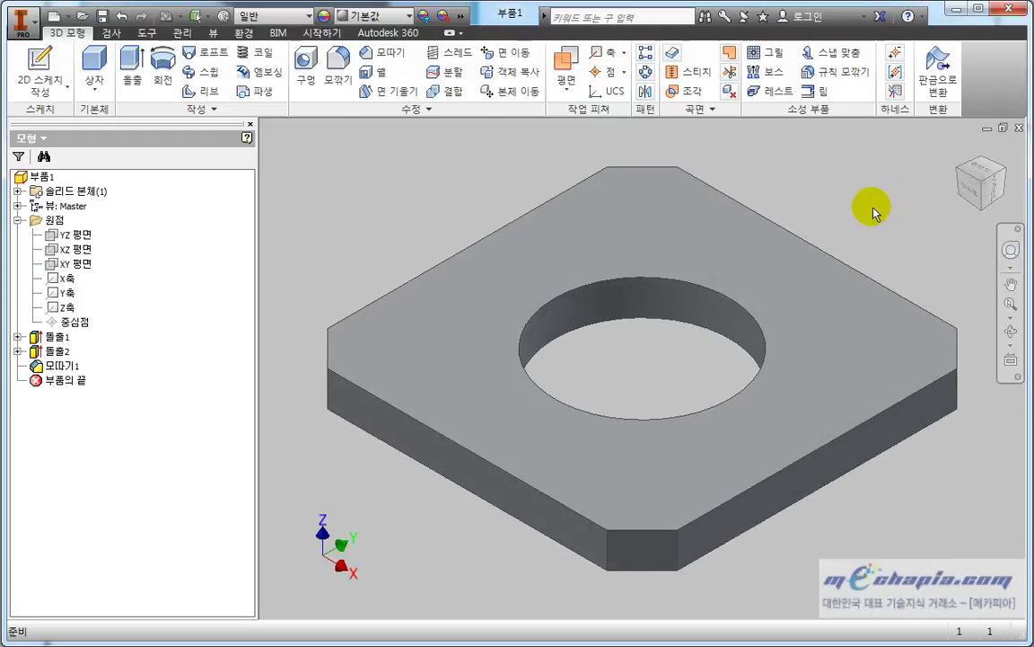
left_click(66, 369)
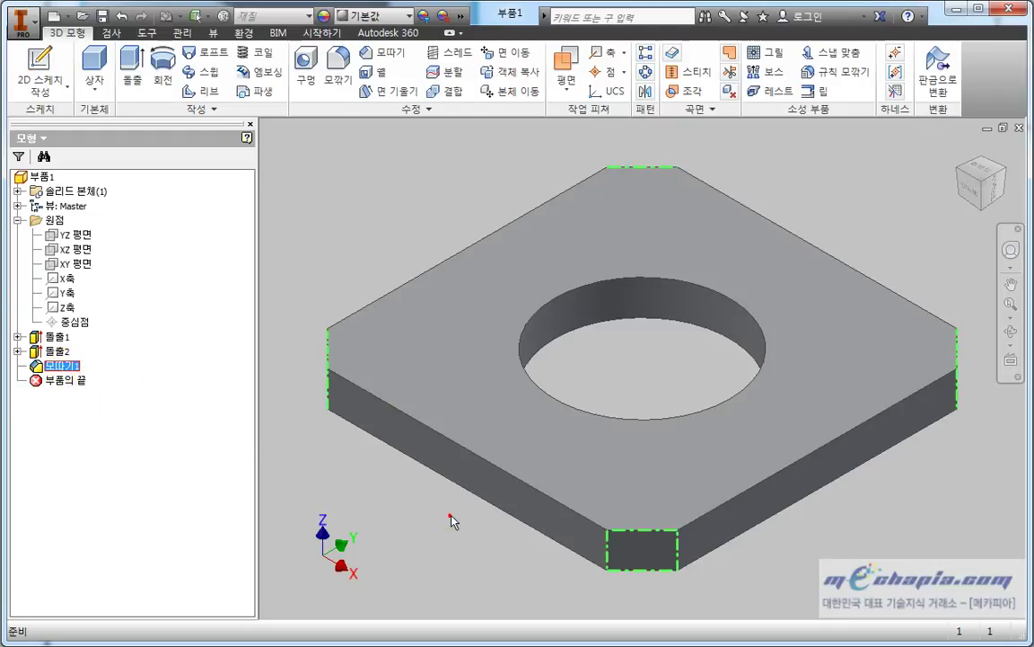
left_click_drag(68, 380, 63, 360)
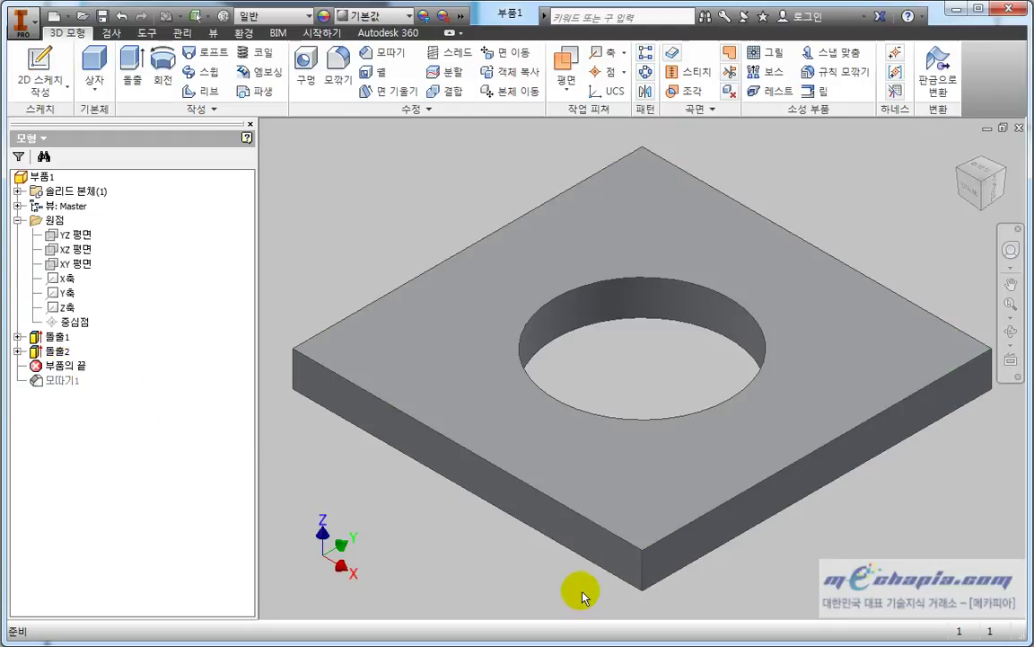
Step: Select and clear a vertical corner edge and a side face on the unchamfered plate
scroll(582, 575, "down", 2)
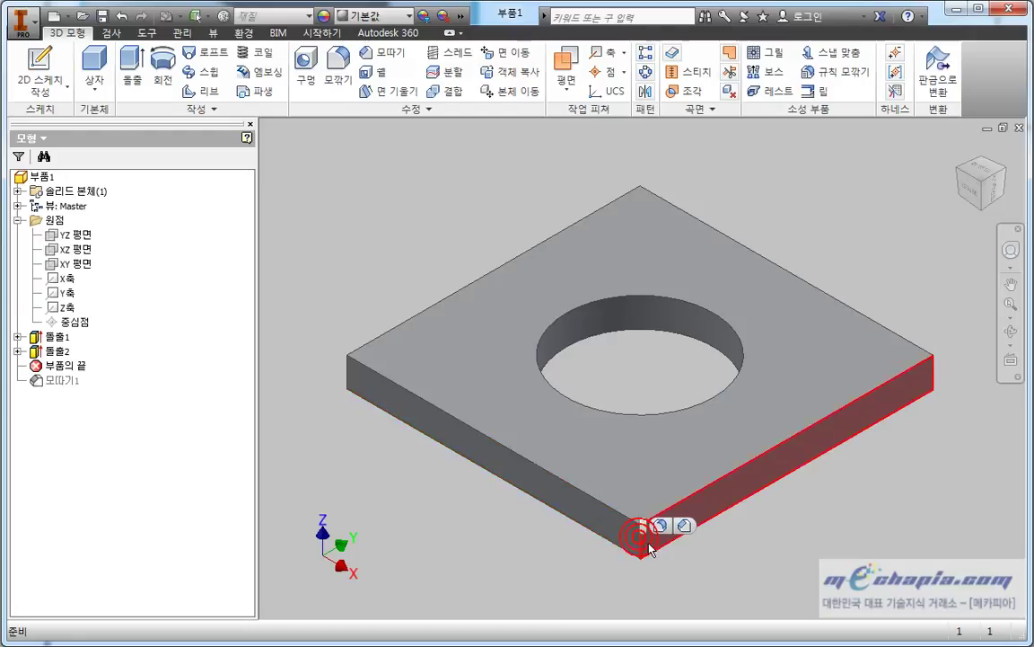
left_click(641, 539)
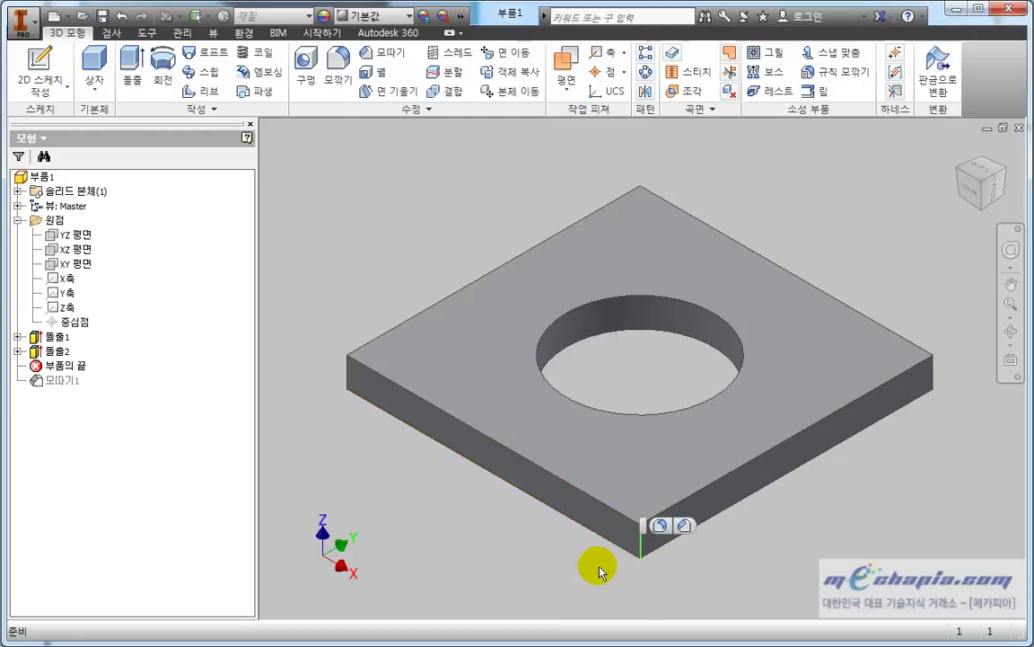
scroll(599, 572, "up", 3)
scroll(540, 549, "down", 3)
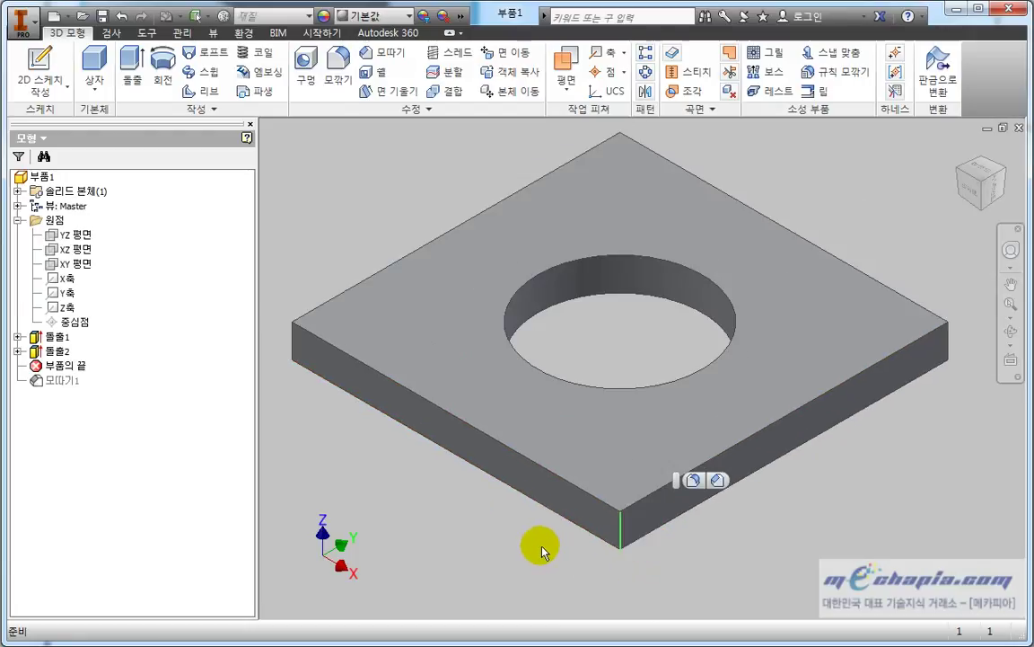
left_click(541, 551)
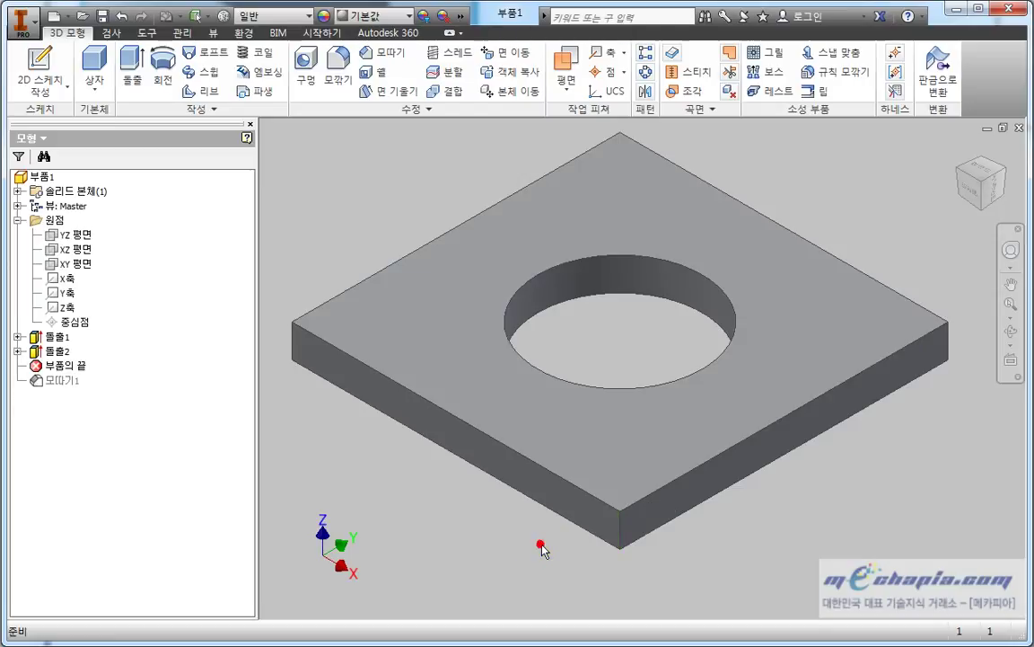
left_click(590, 515)
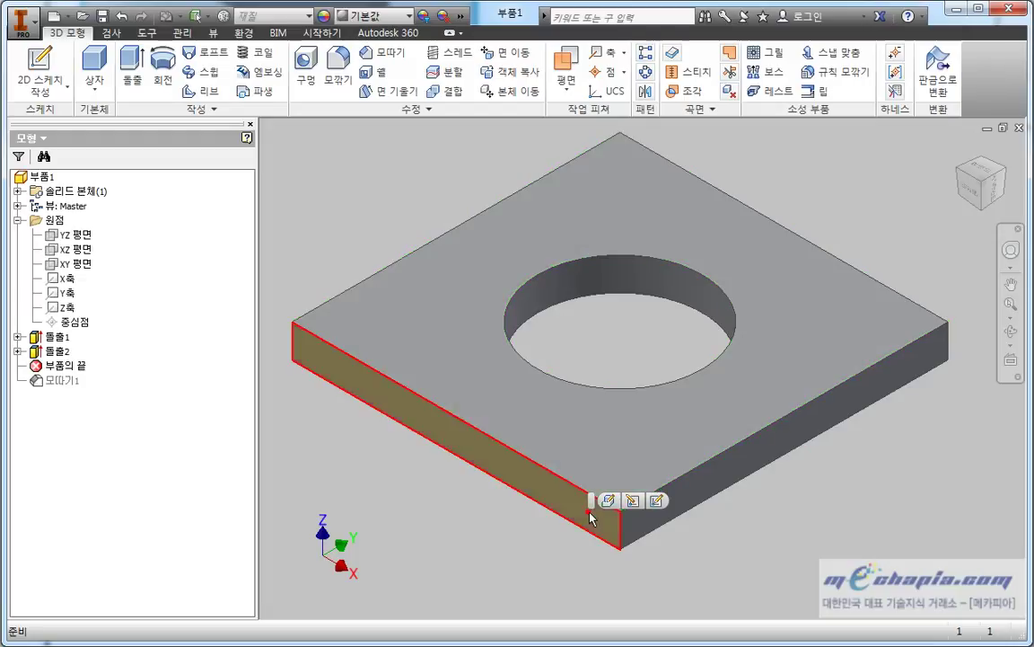
left_click(542, 547)
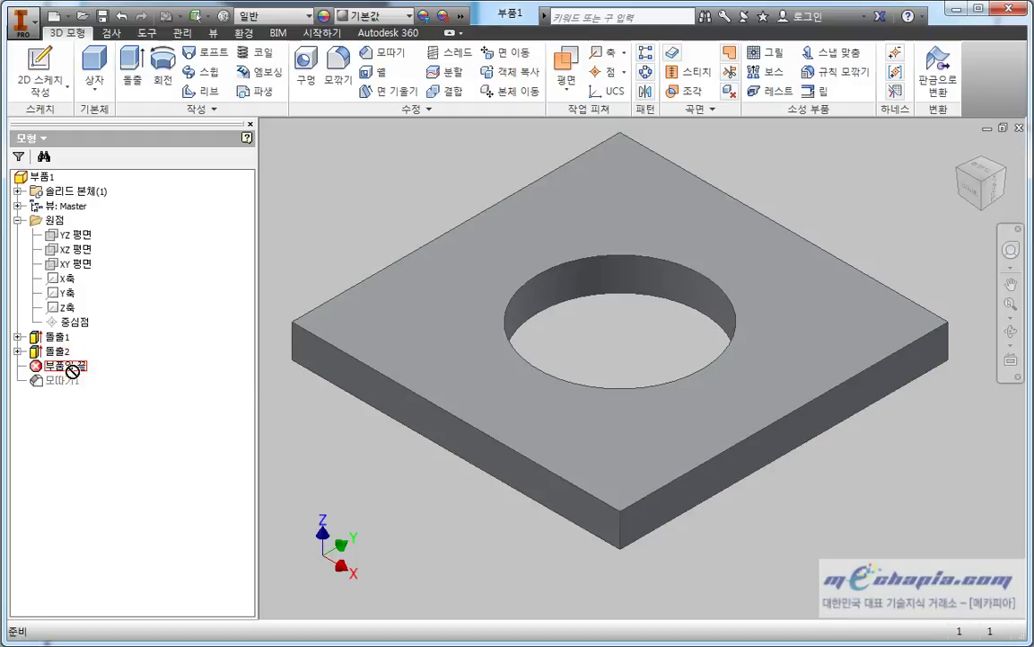
Step: Move the End of Part marker below Chamfer1 to restore the 10 mm chamfered corners
left_click_drag(72, 366, 79, 381)
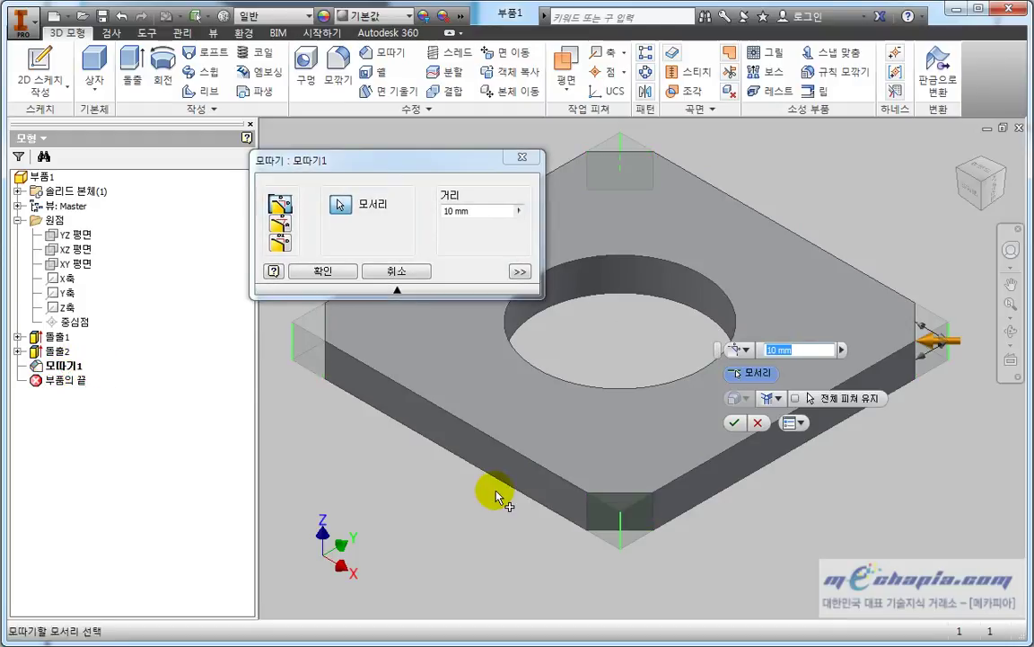
left_click(328, 272)
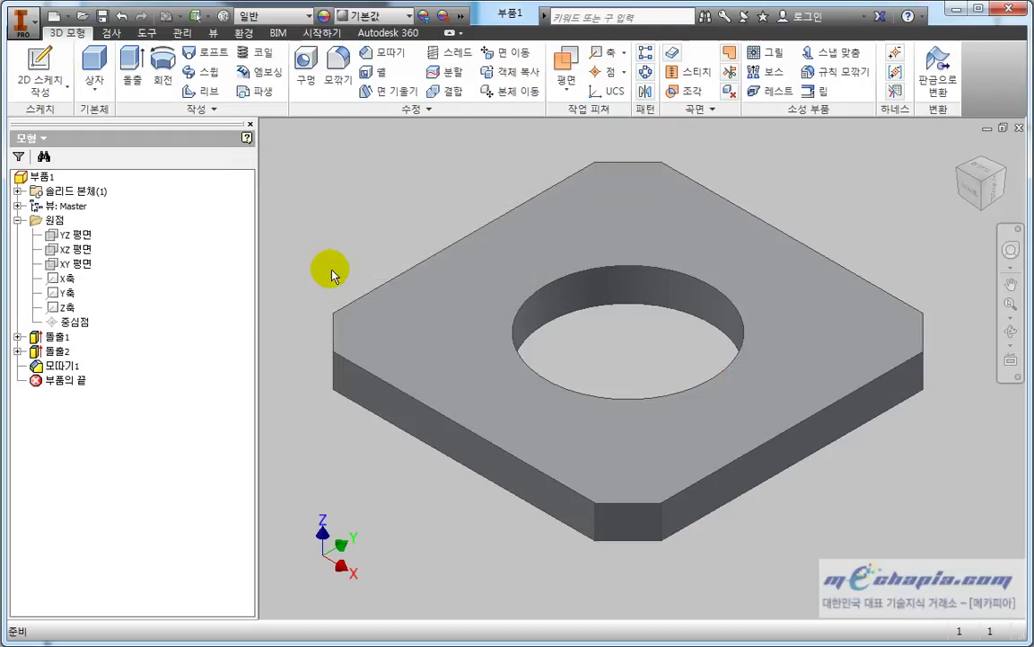
mouse_move(933, 490)
middle_mouse_down()
mouse_move(924, 492)
mouse_move(940, 509)
middle_mouse_up()
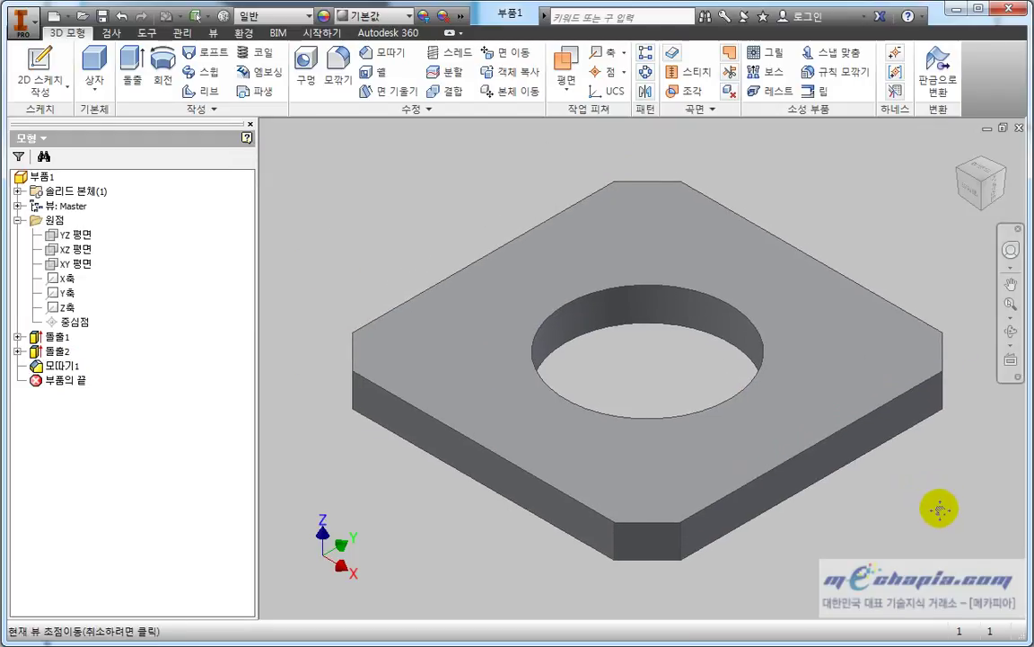